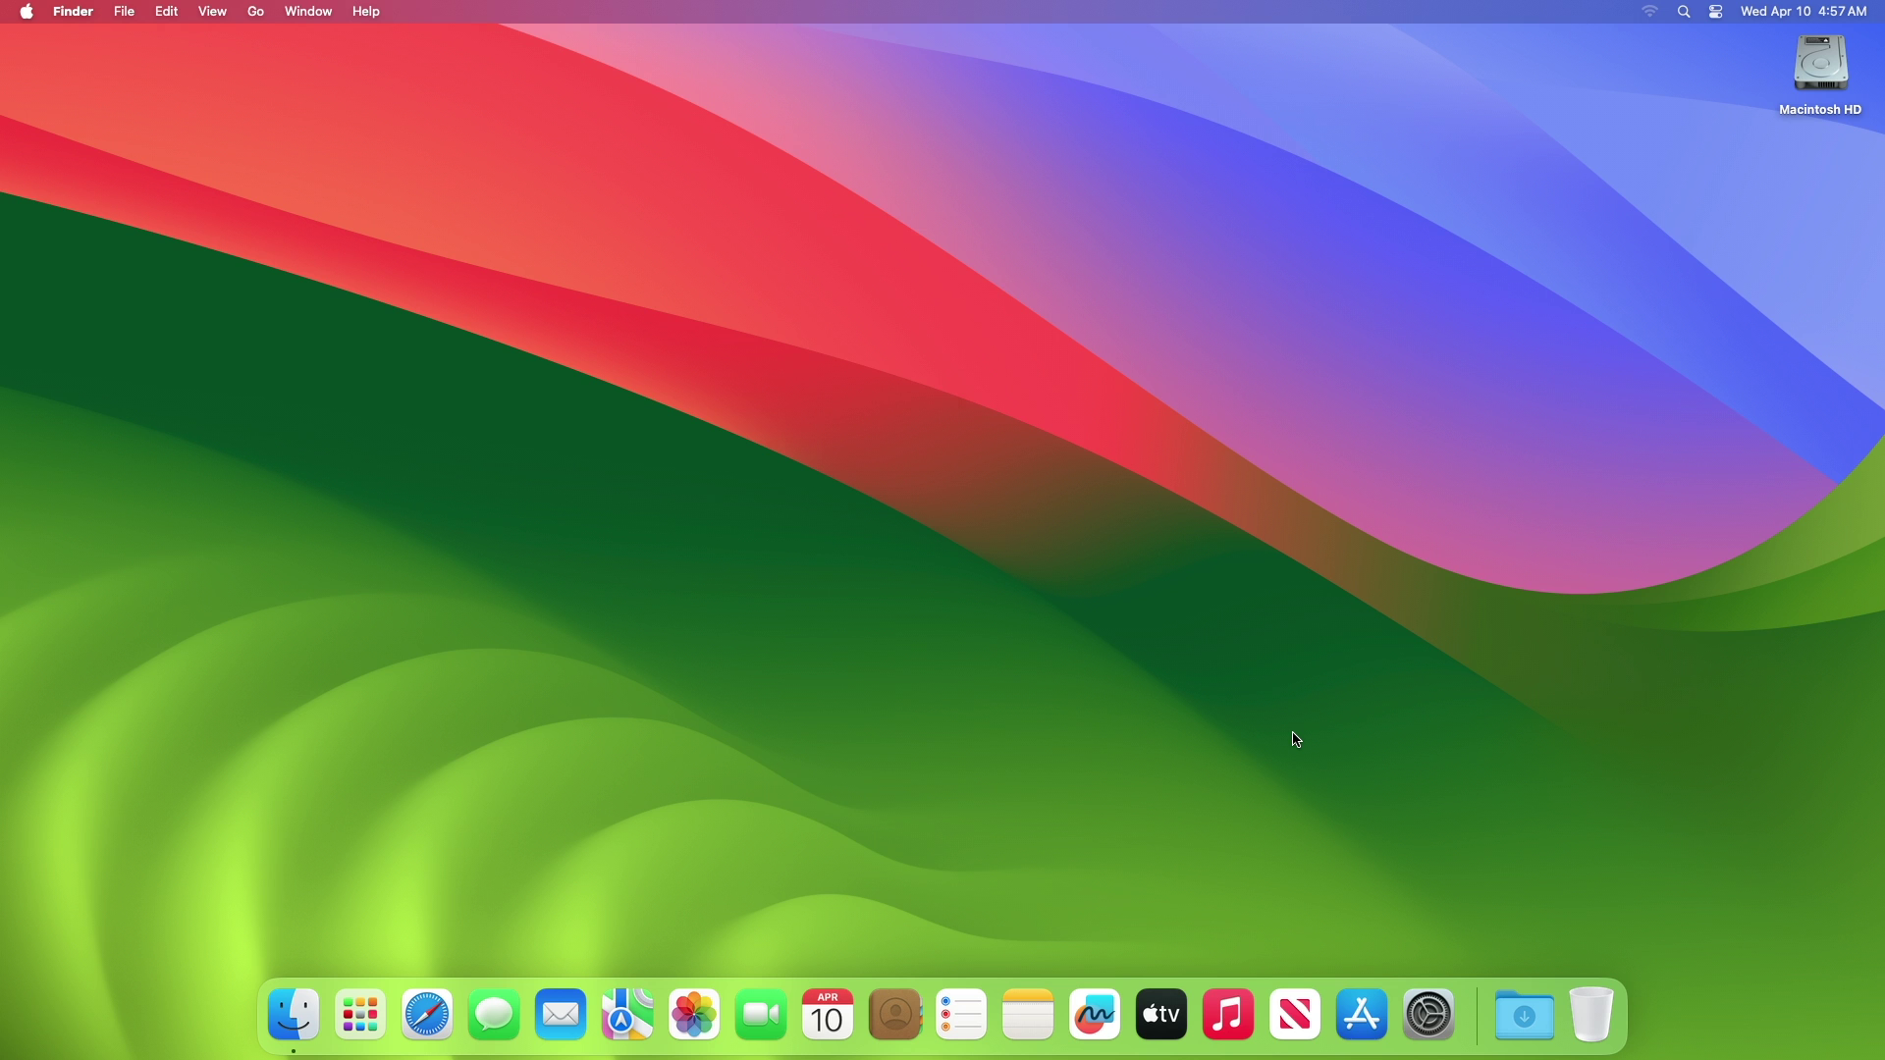
Step: Open the macOS Sonoma 14.5 Beta update details under General > Software Update
click(1430, 1014)
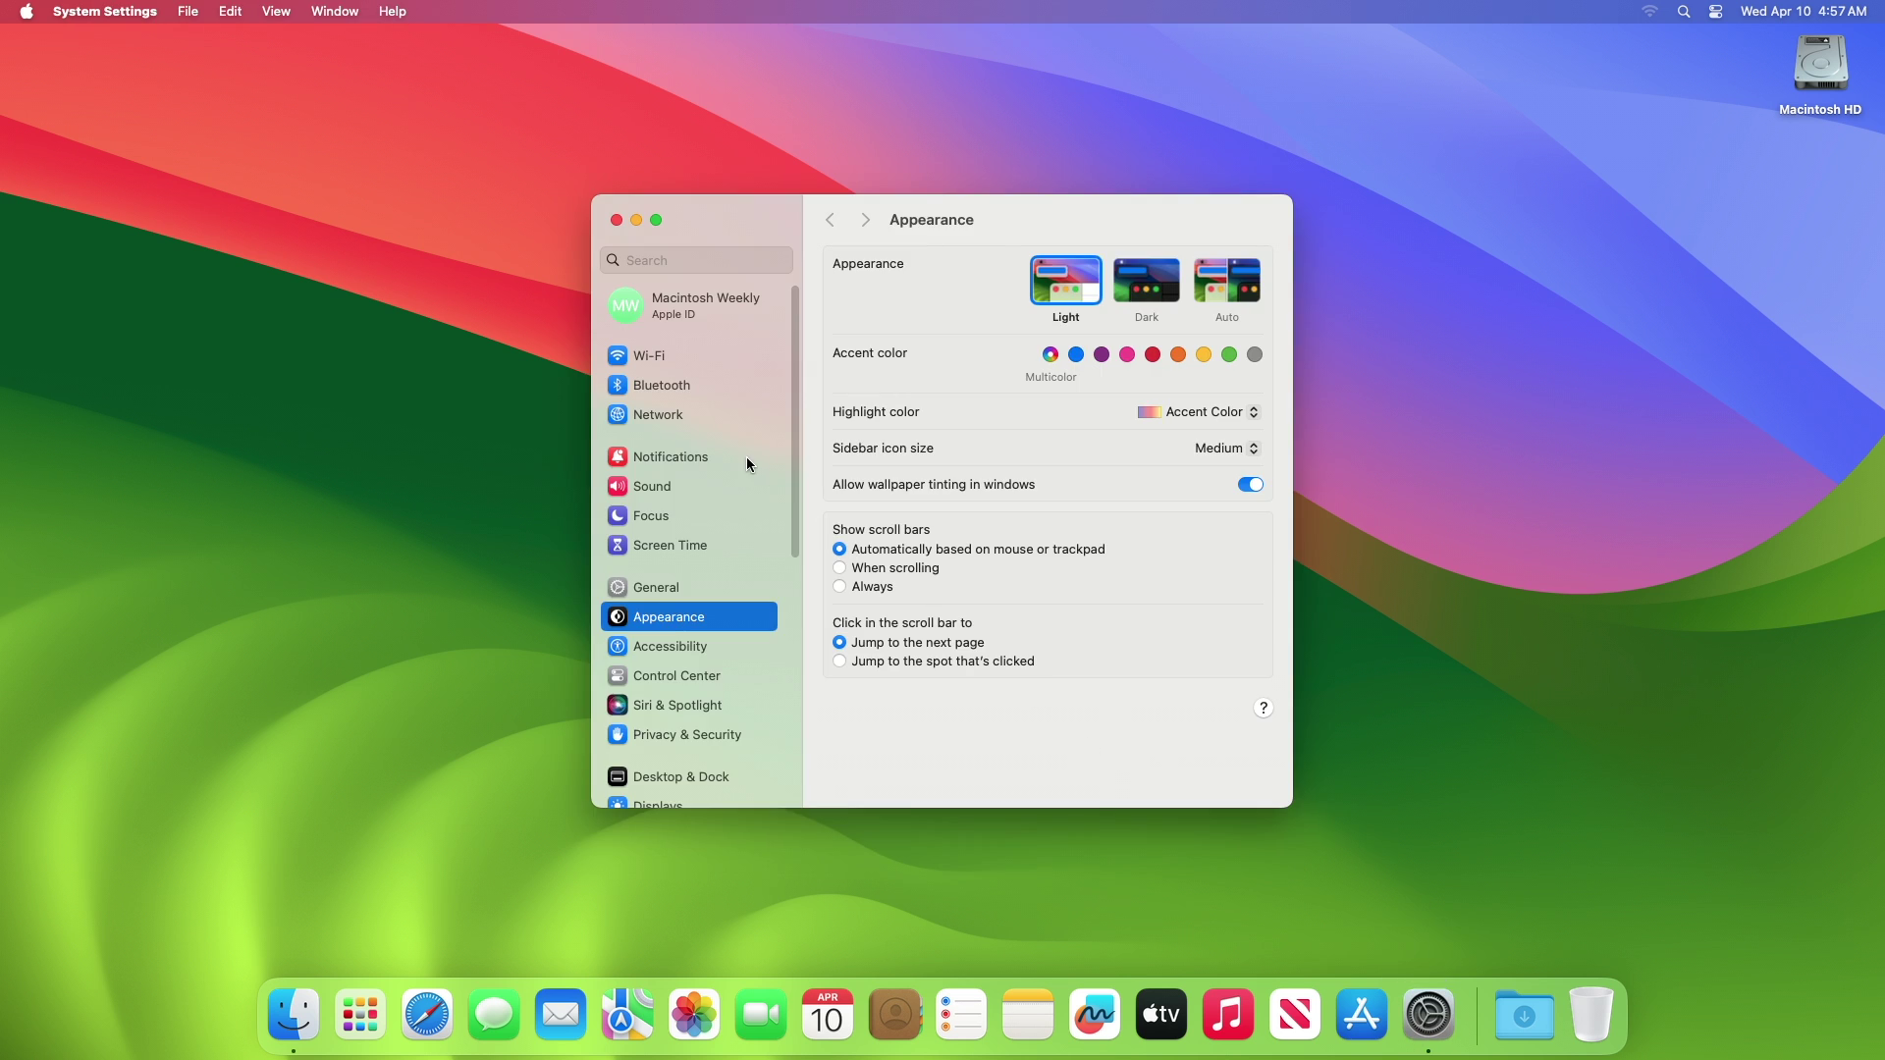
click(696, 594)
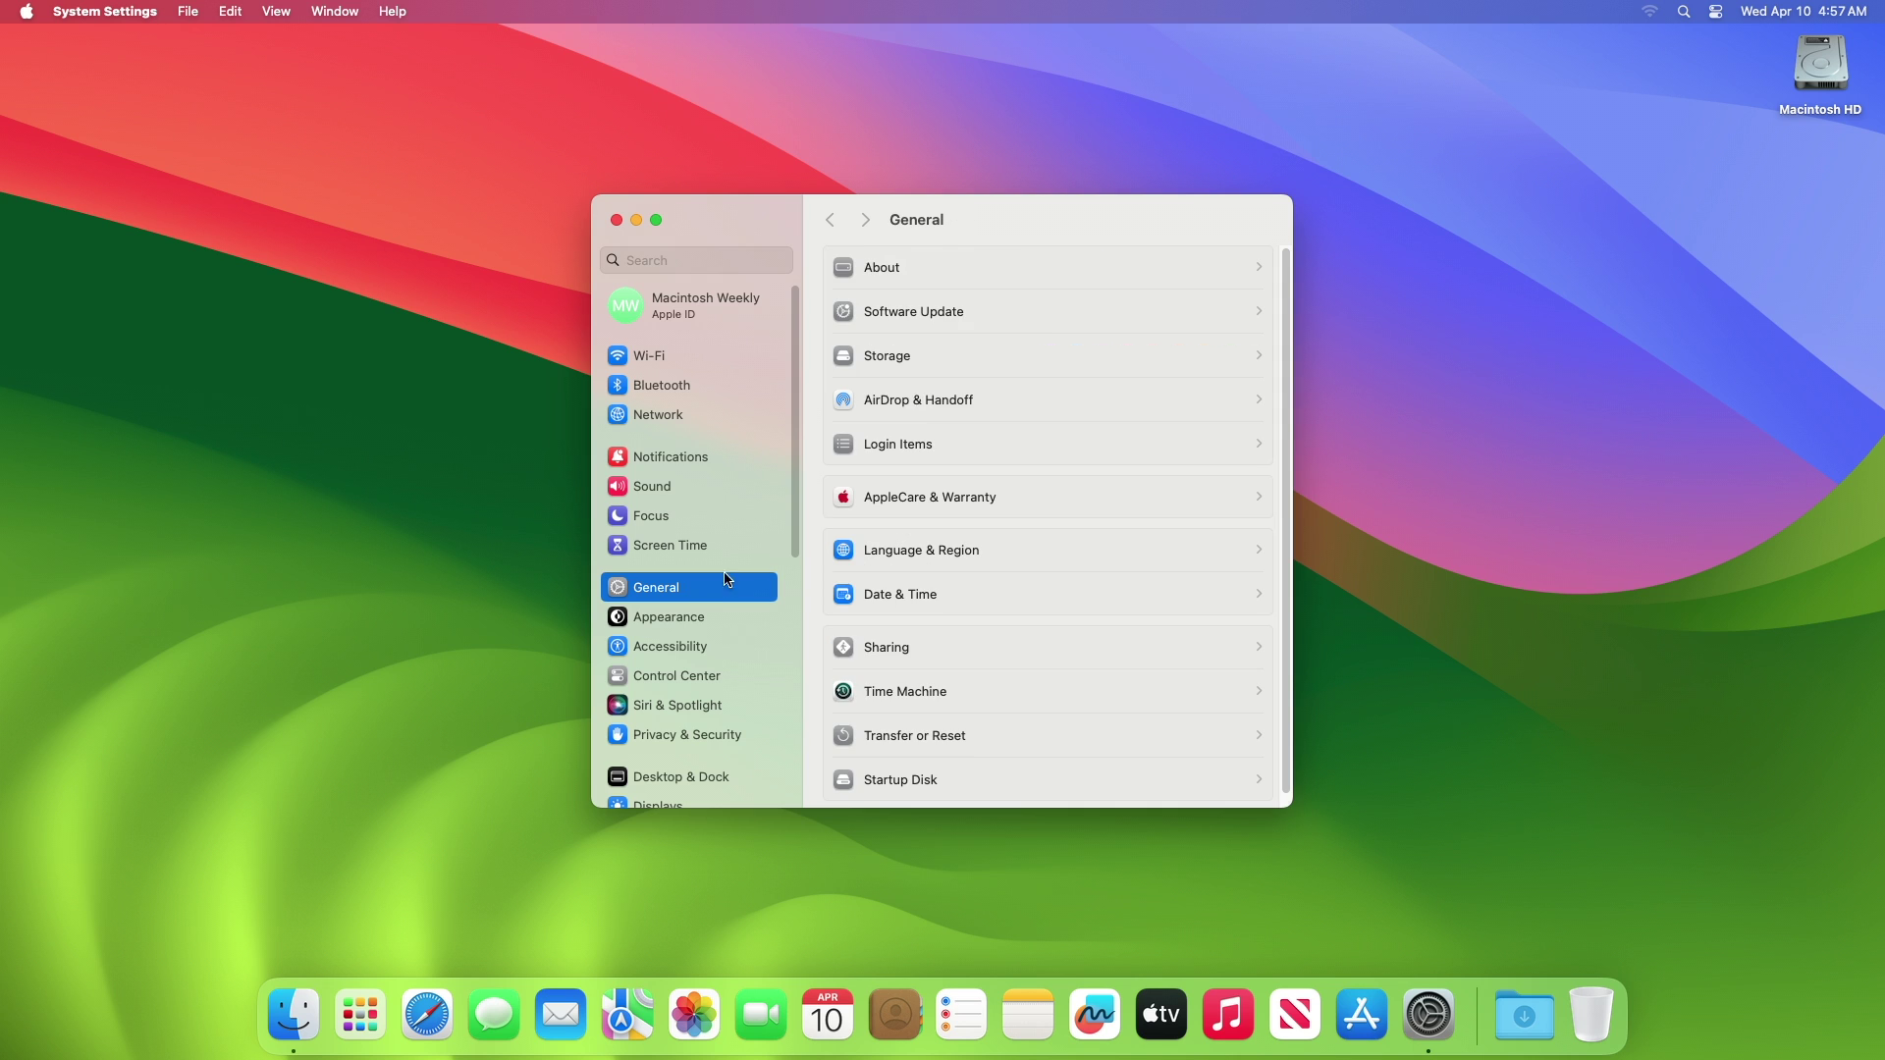
click(970, 315)
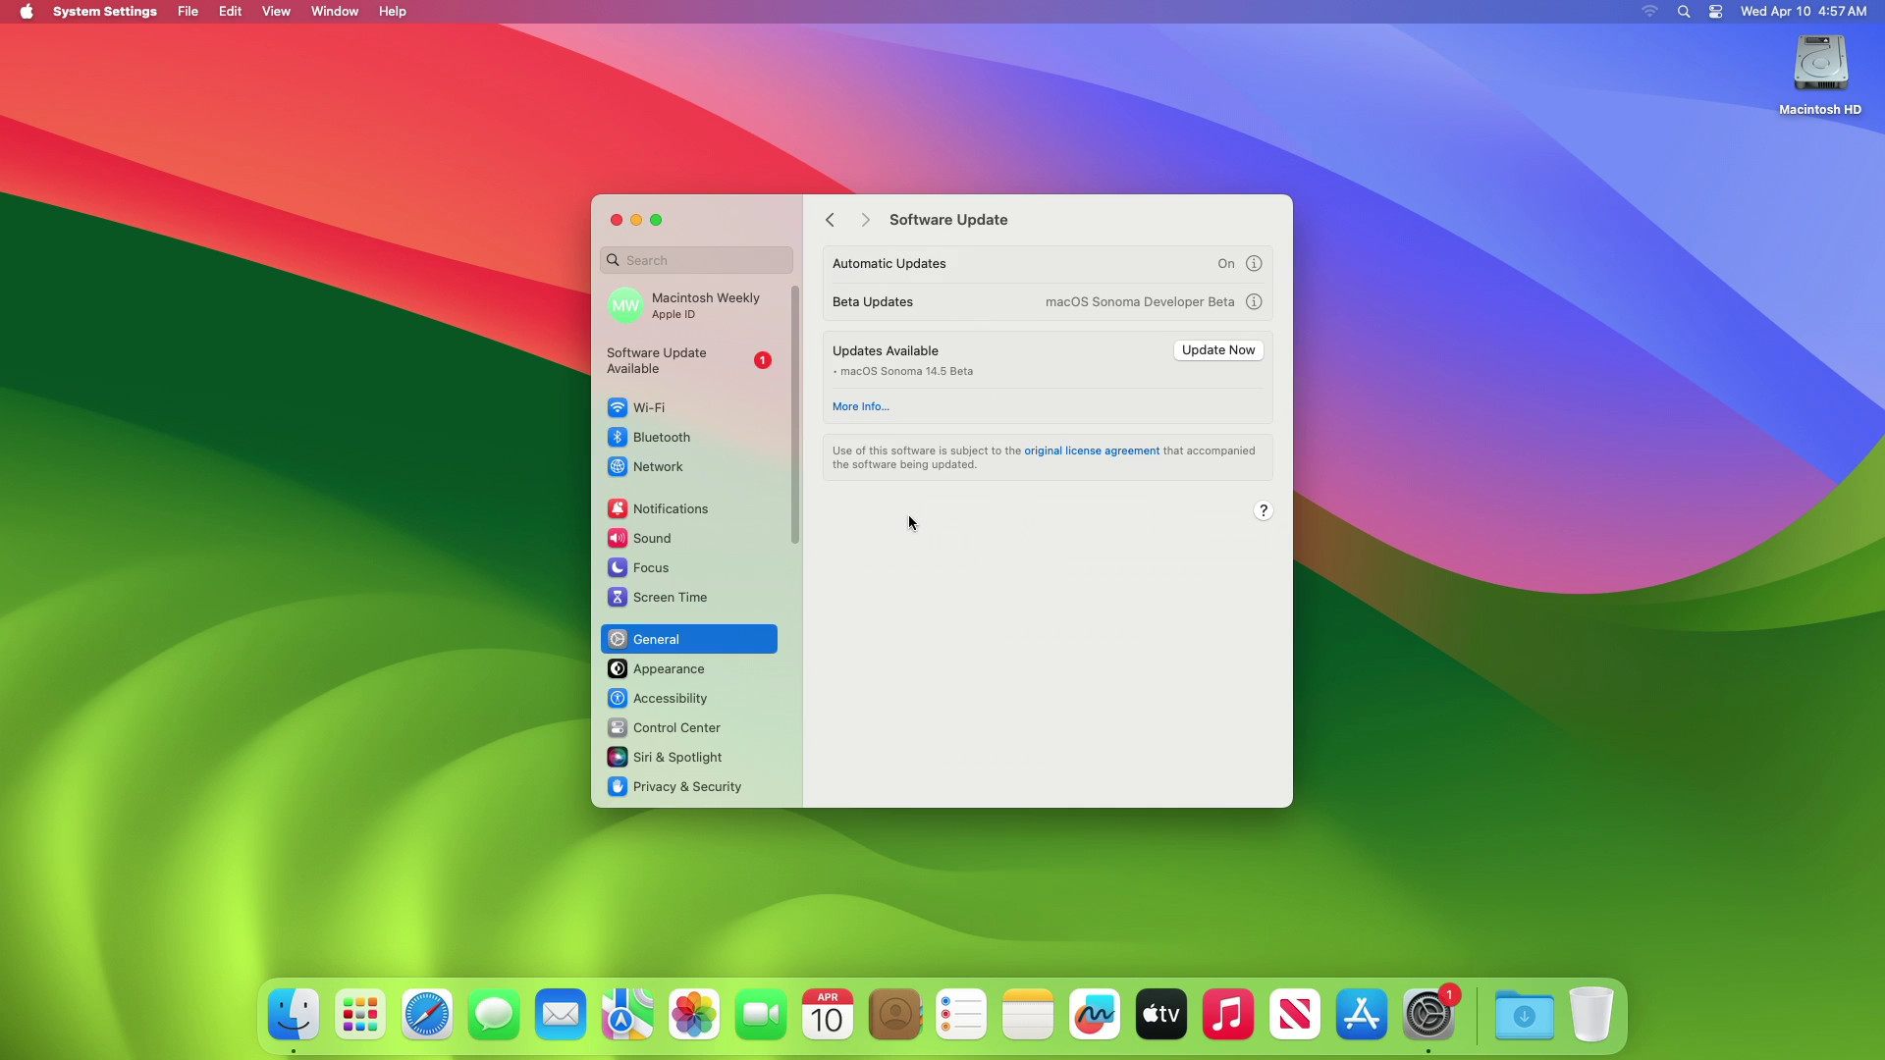
click(862, 405)
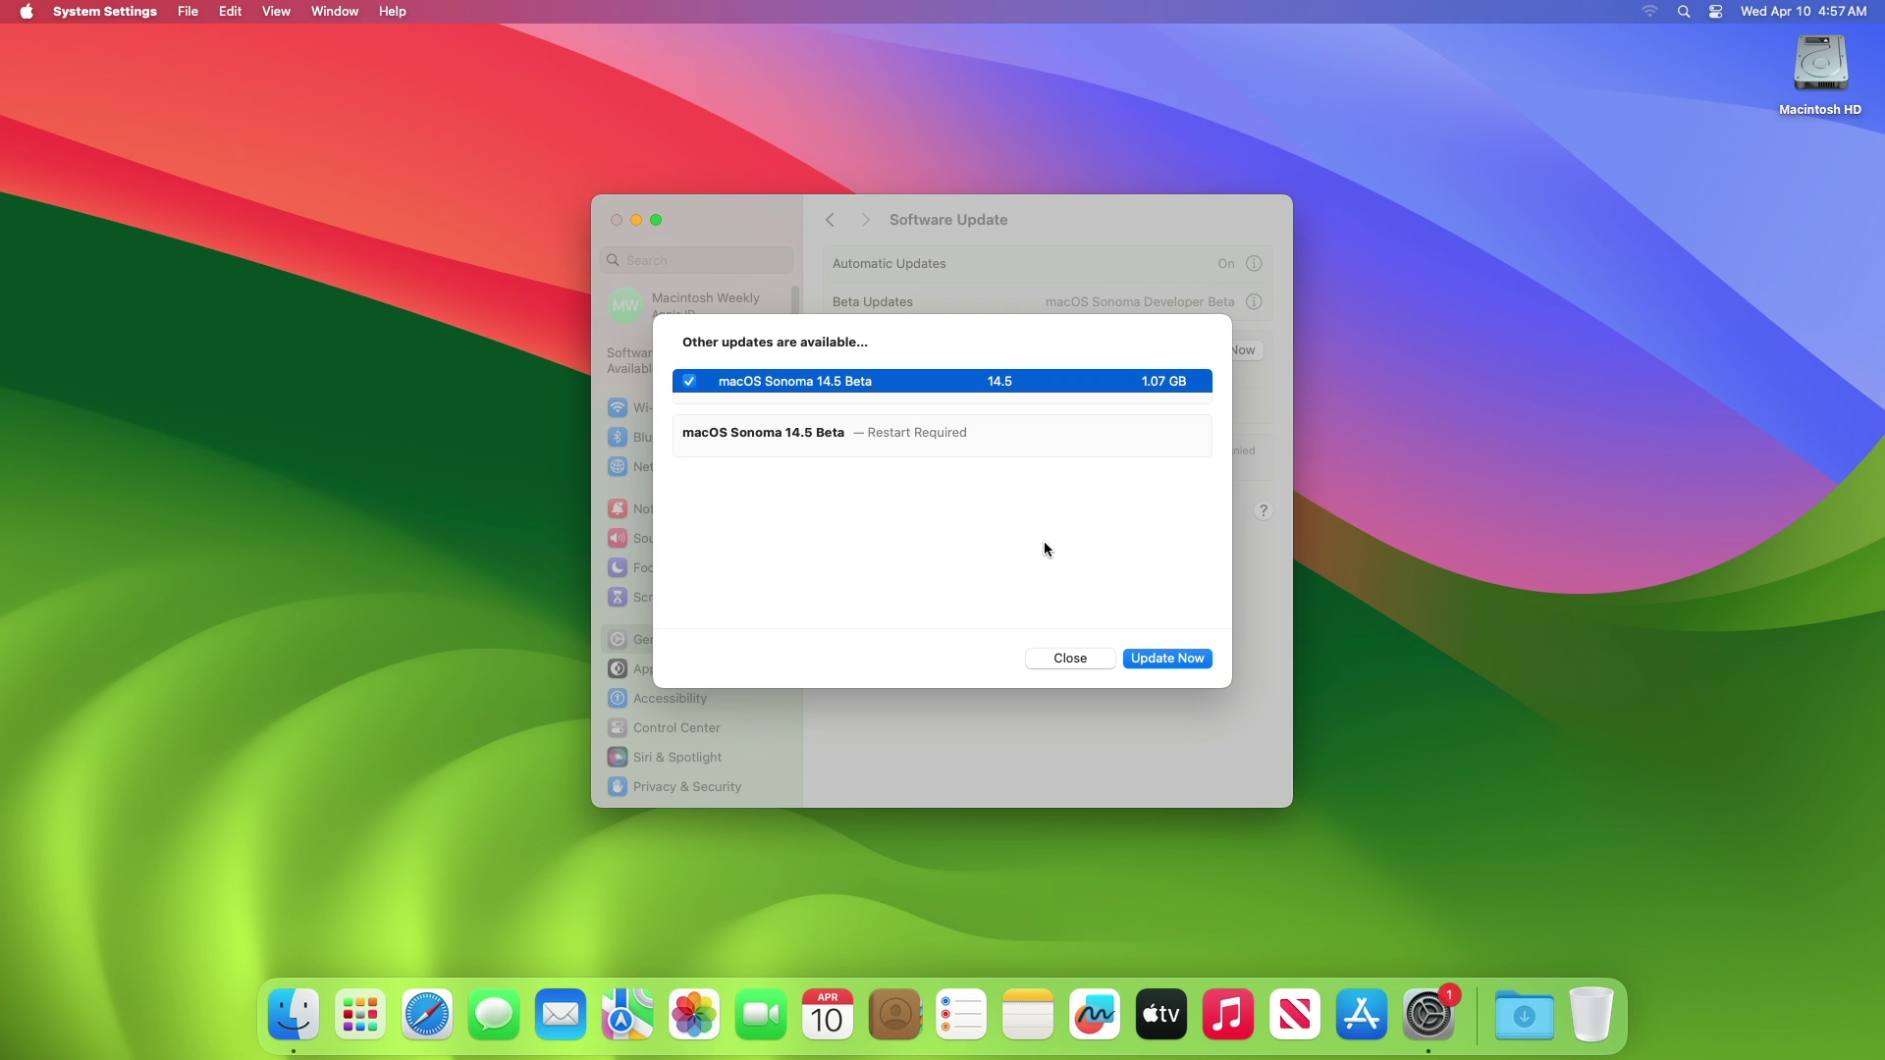
Step: Start the macOS Sonoma 14.5 Beta update and agree to the pre-release license
click(1149, 660)
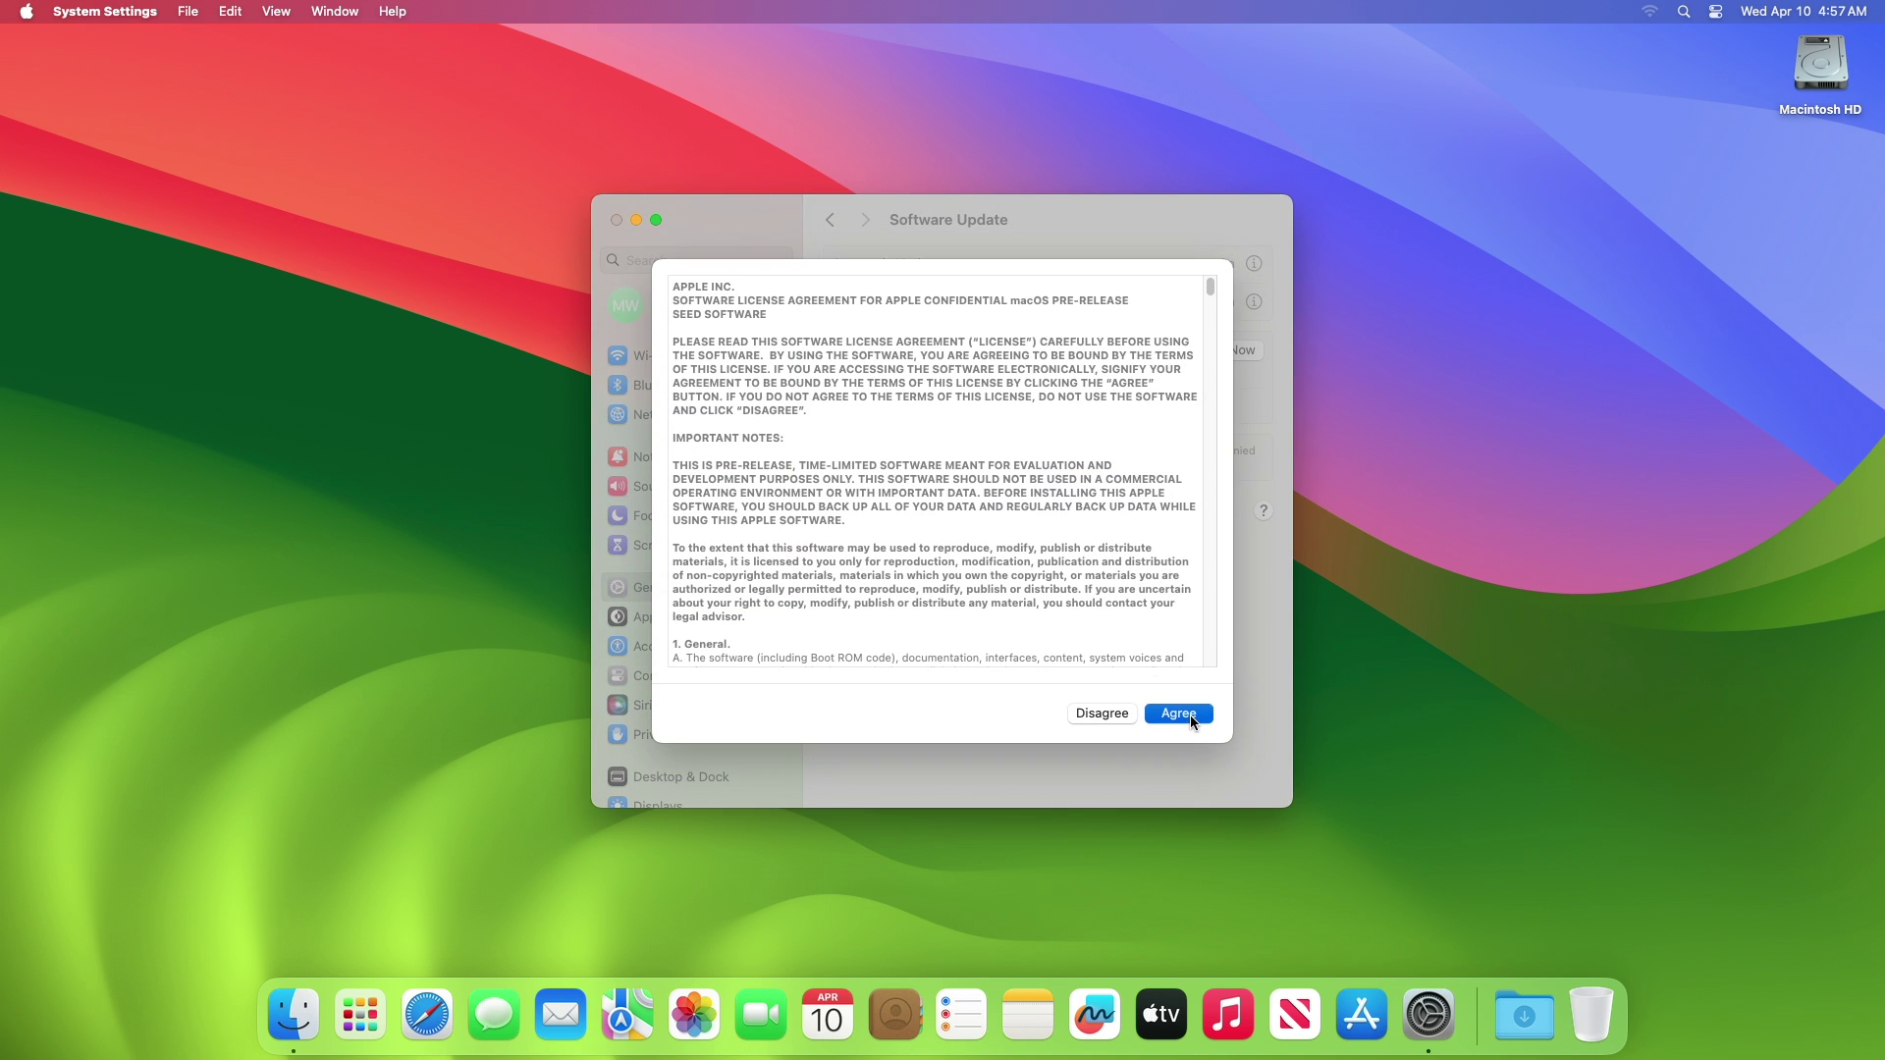
click(1189, 715)
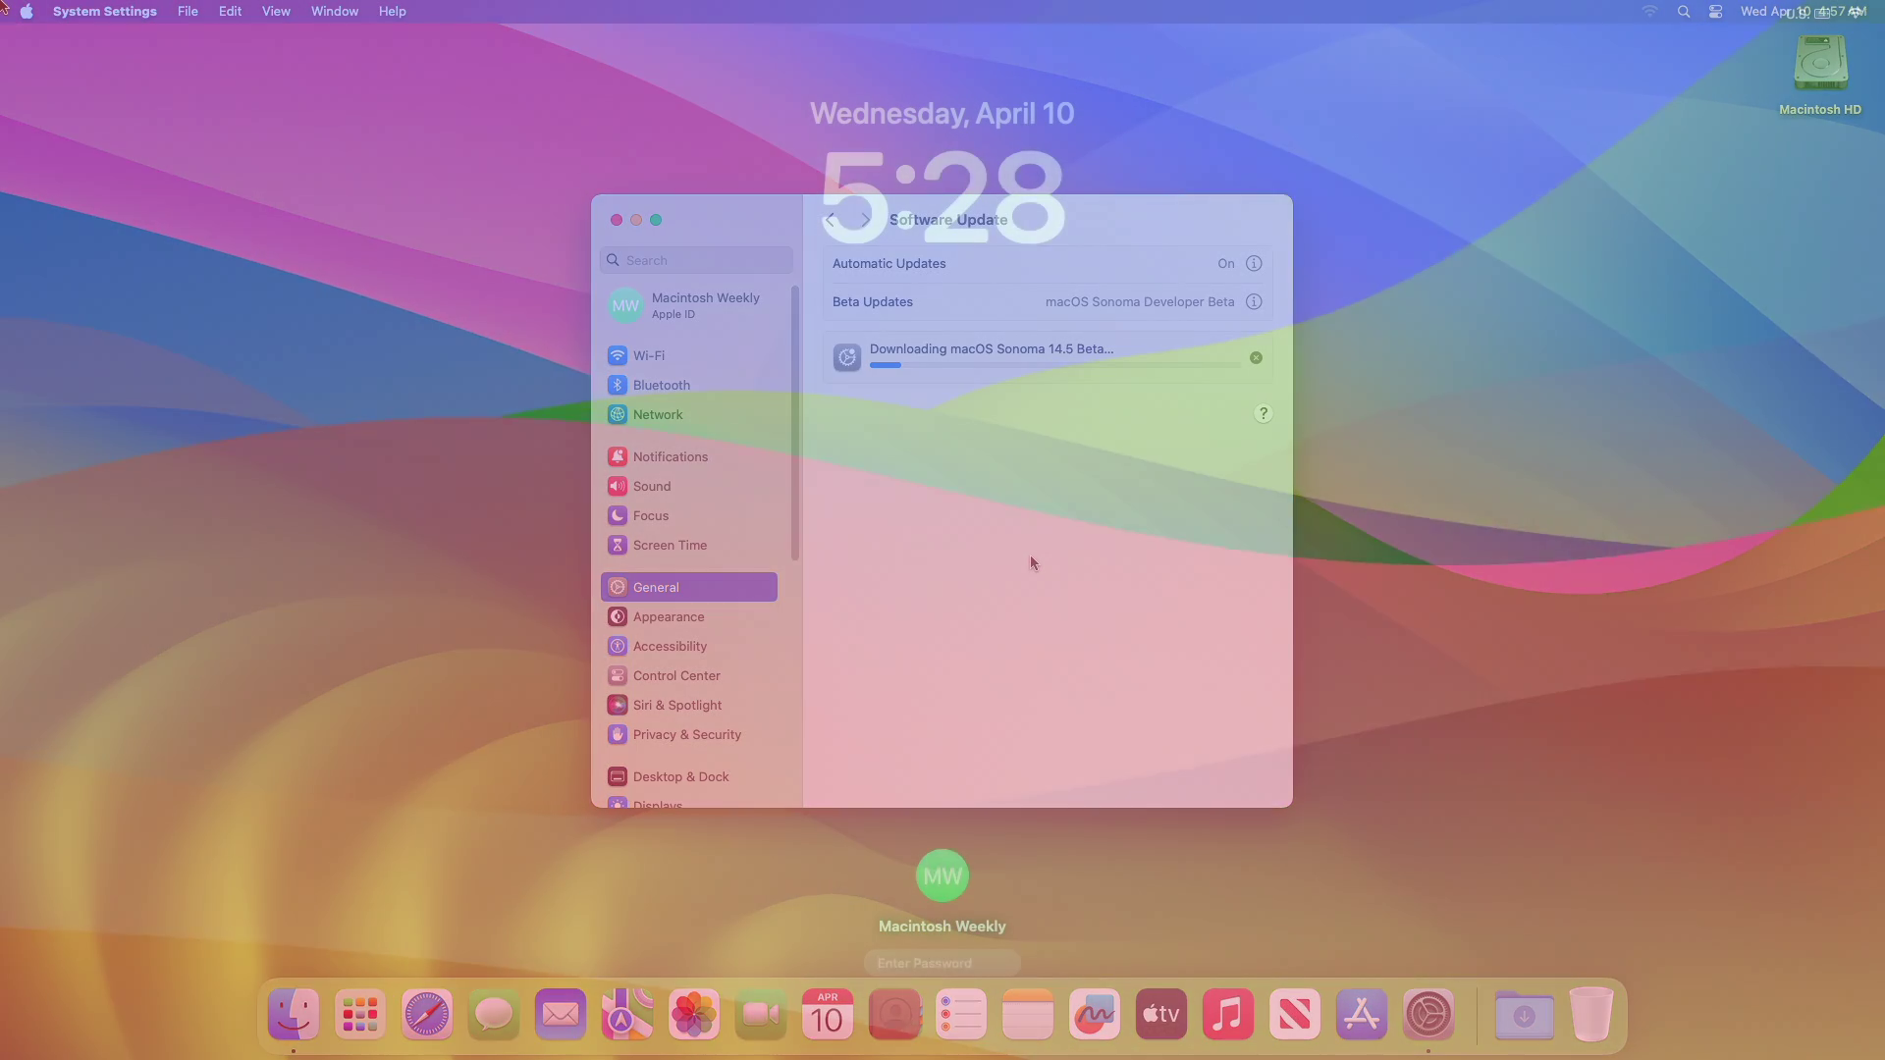
text(xx)
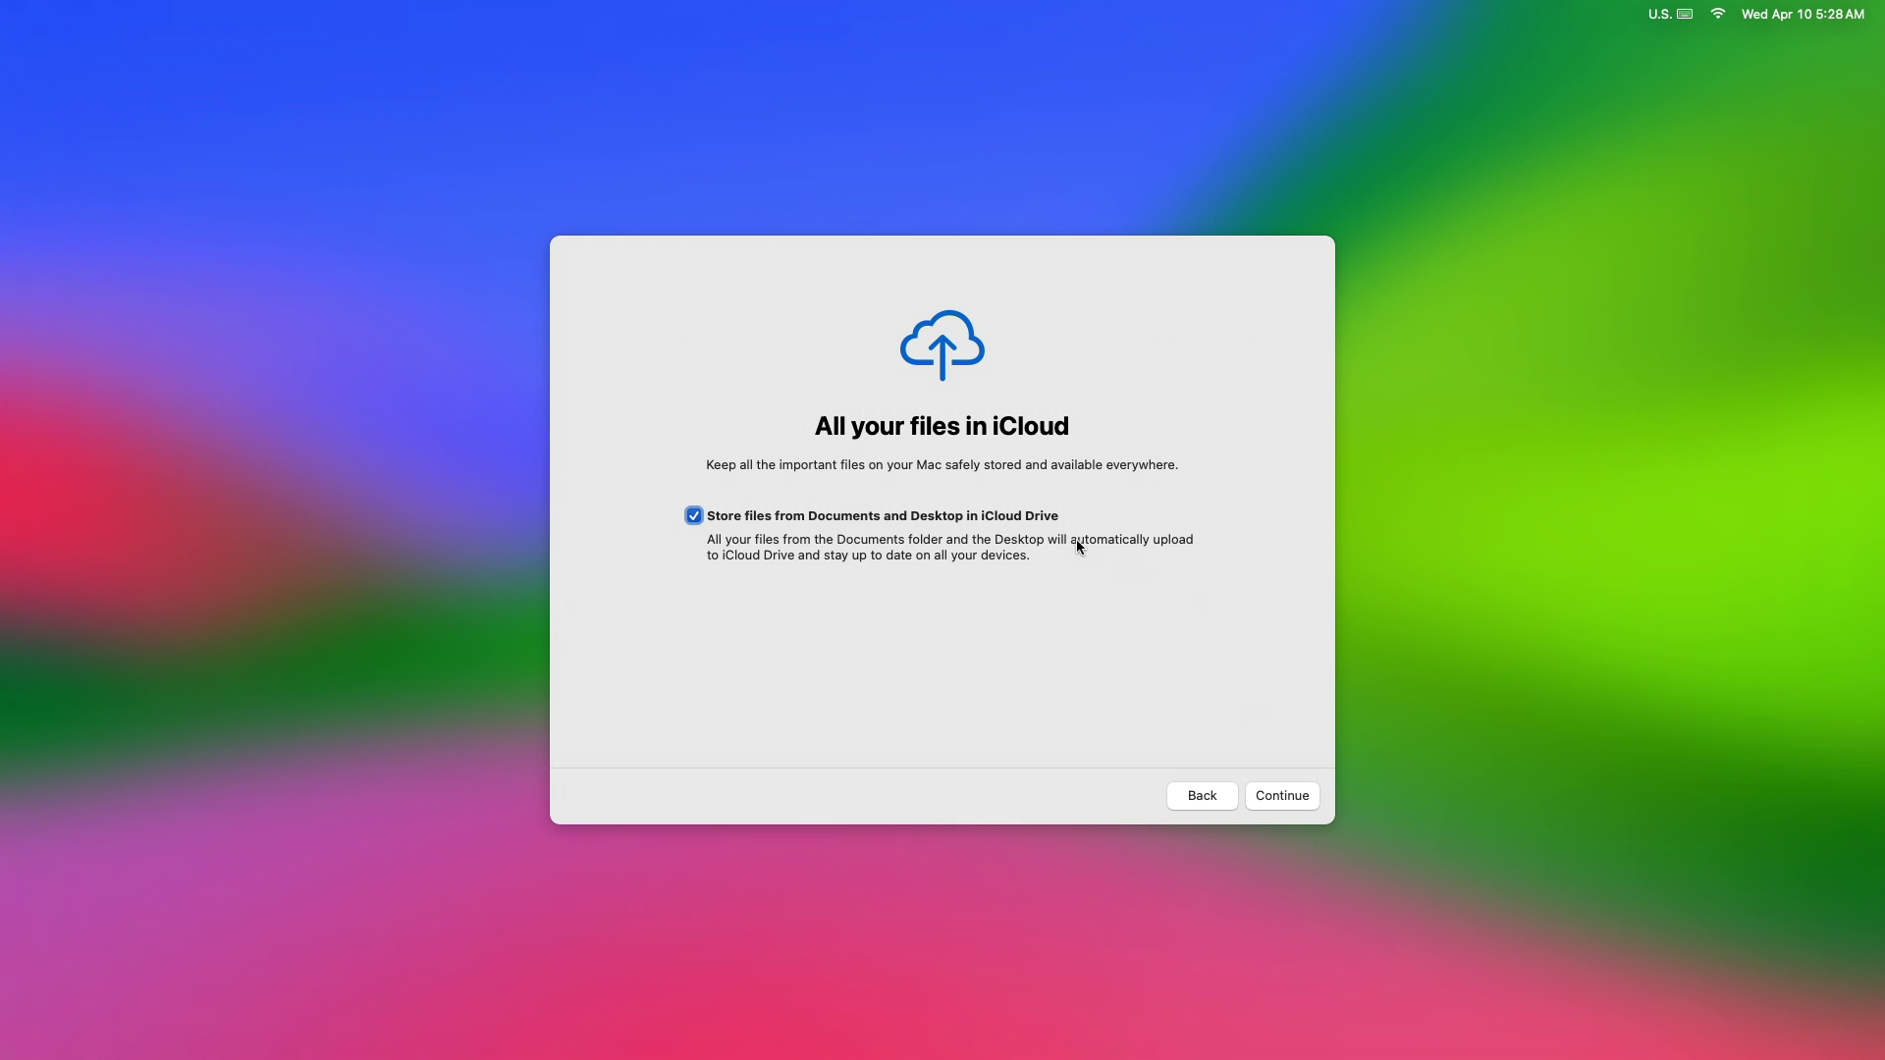
Step: Turn off iCloud Drive storage for Documents and Desktop, then finish setup
click(1036, 516)
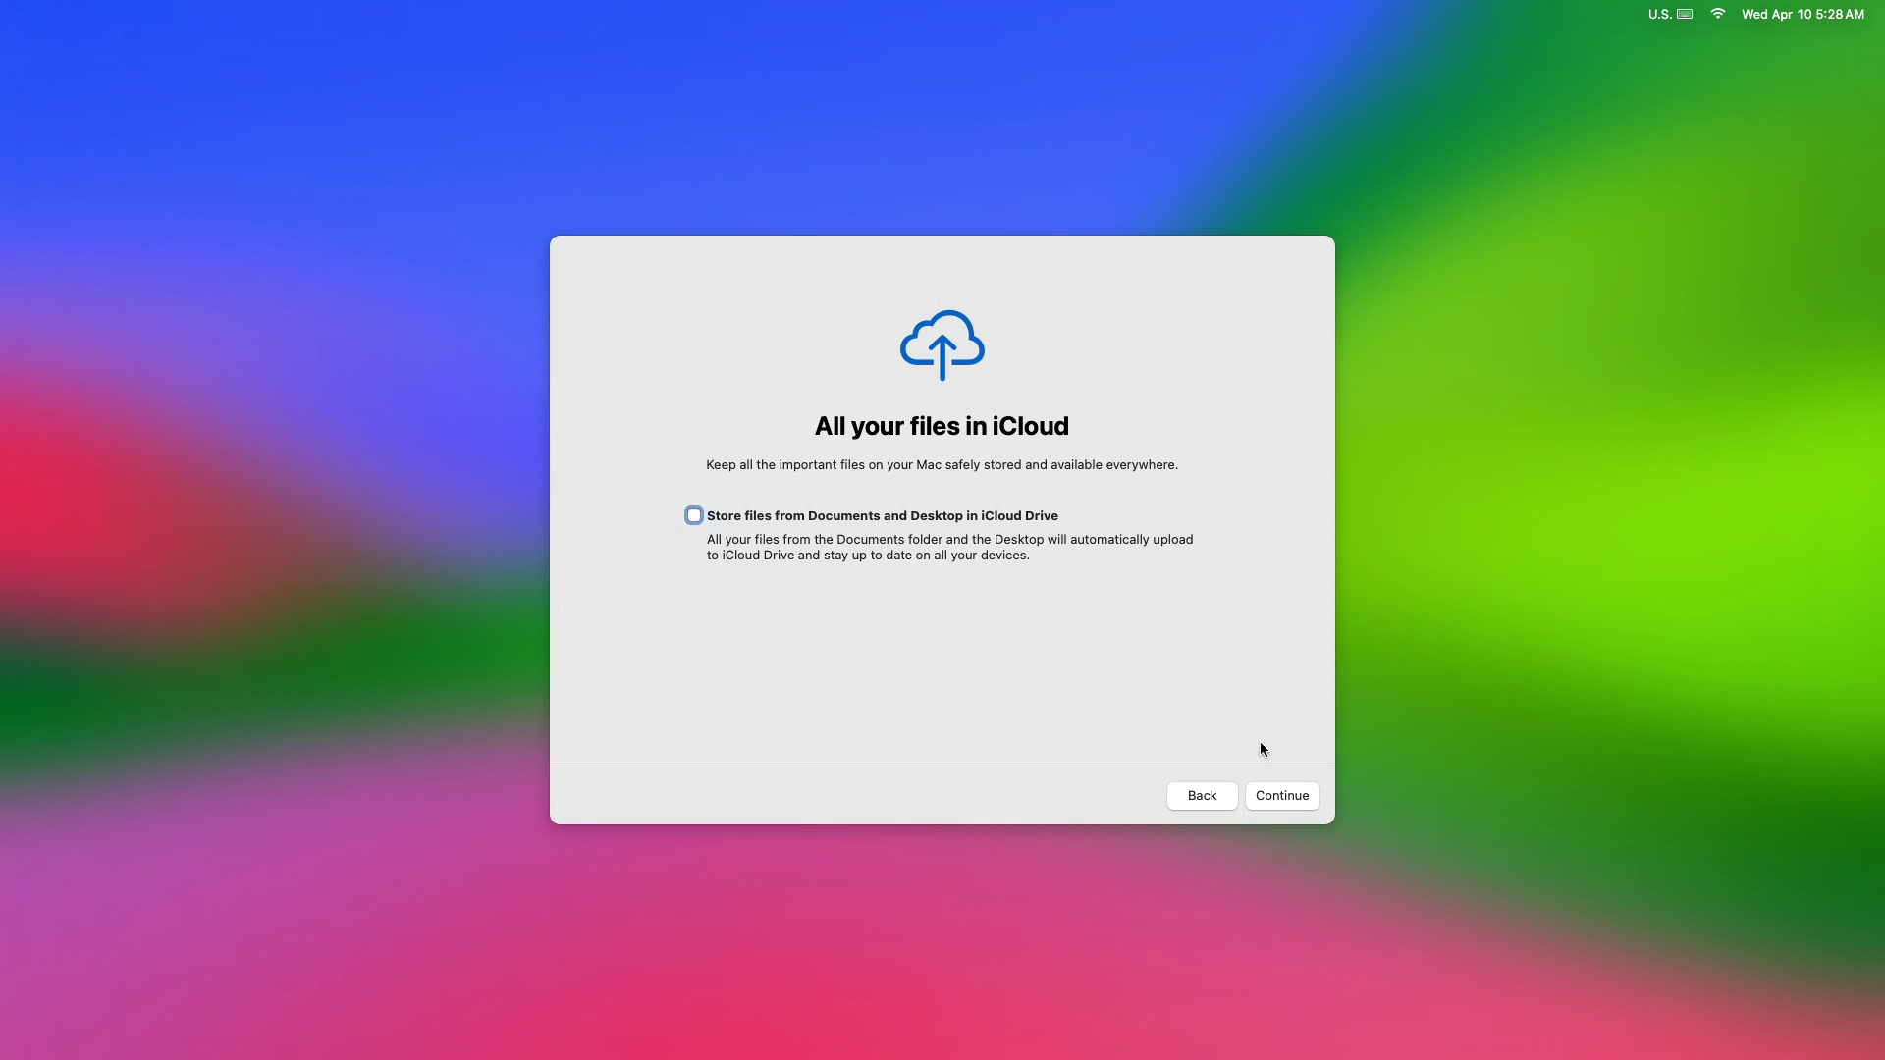
click(1294, 803)
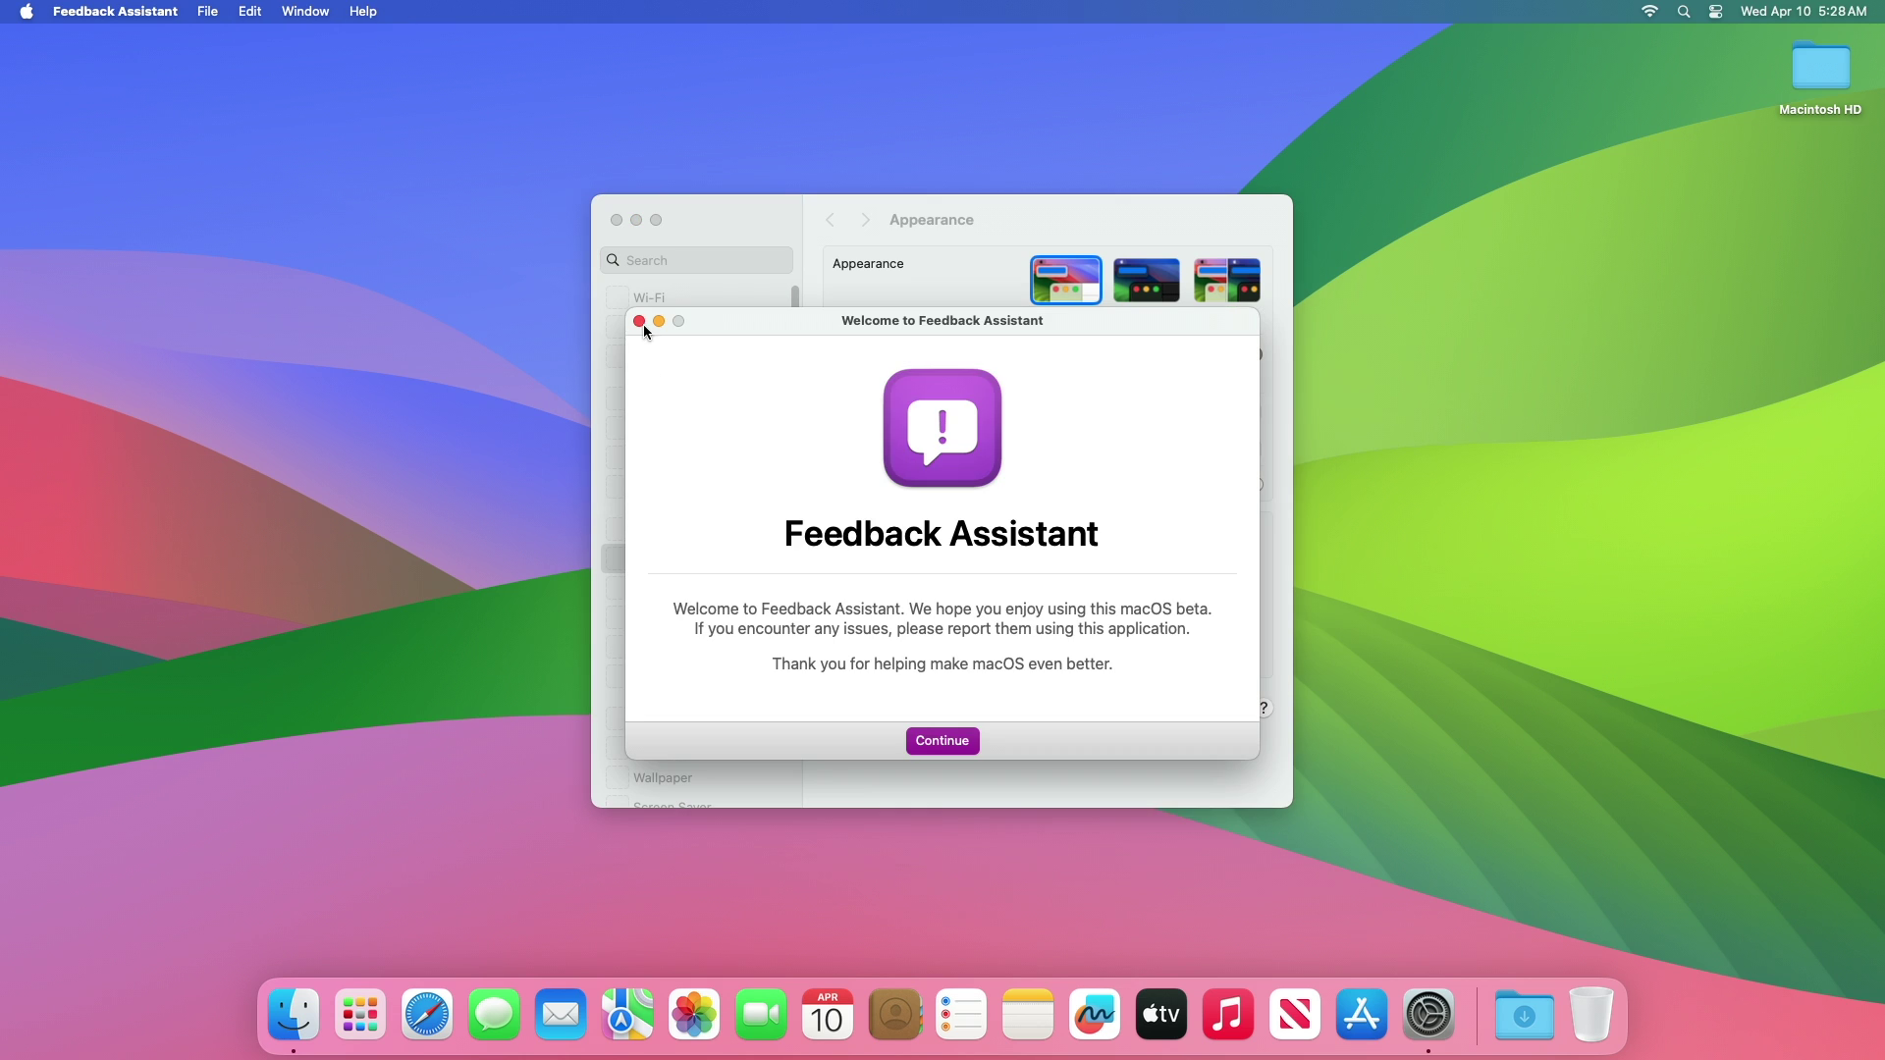
Step: Close the Feedback Assistant welcome window and go to General settings
click(638, 321)
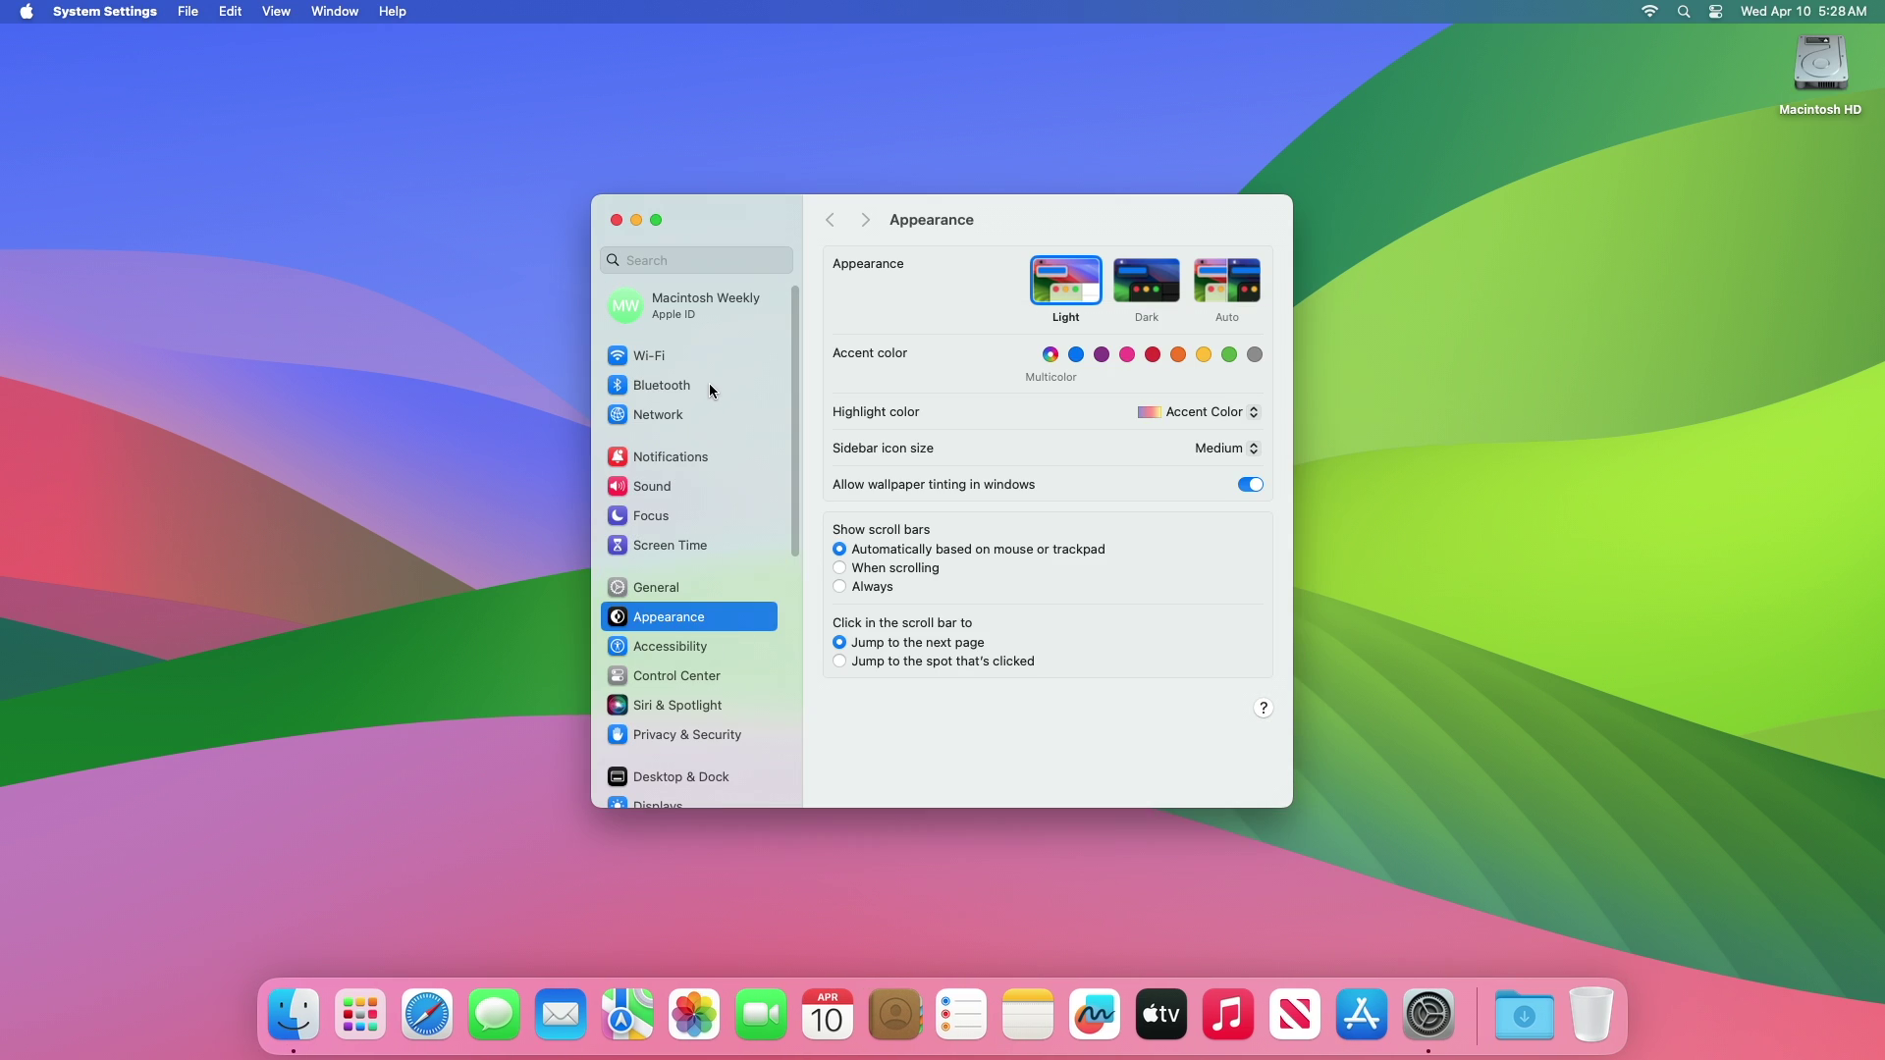
click(684, 593)
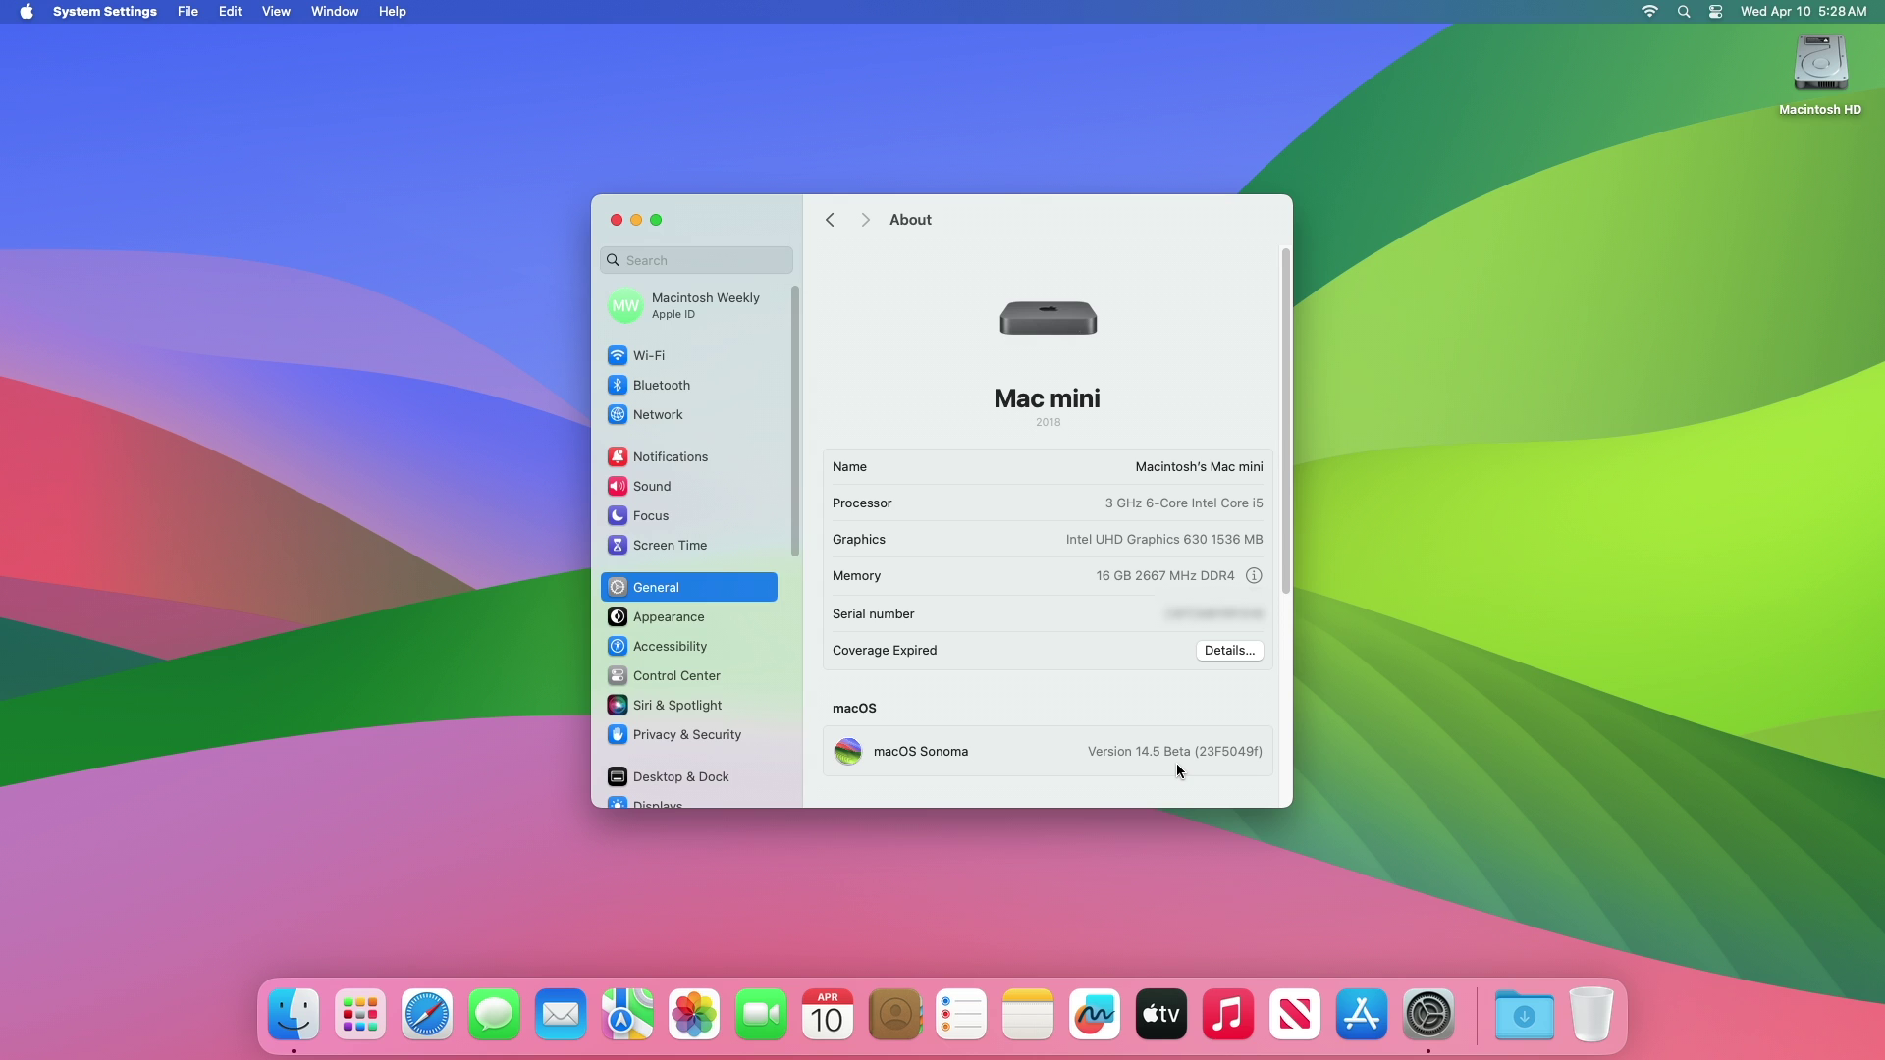
Step: Close the System Settings window with Cmd+W
key(super+w)
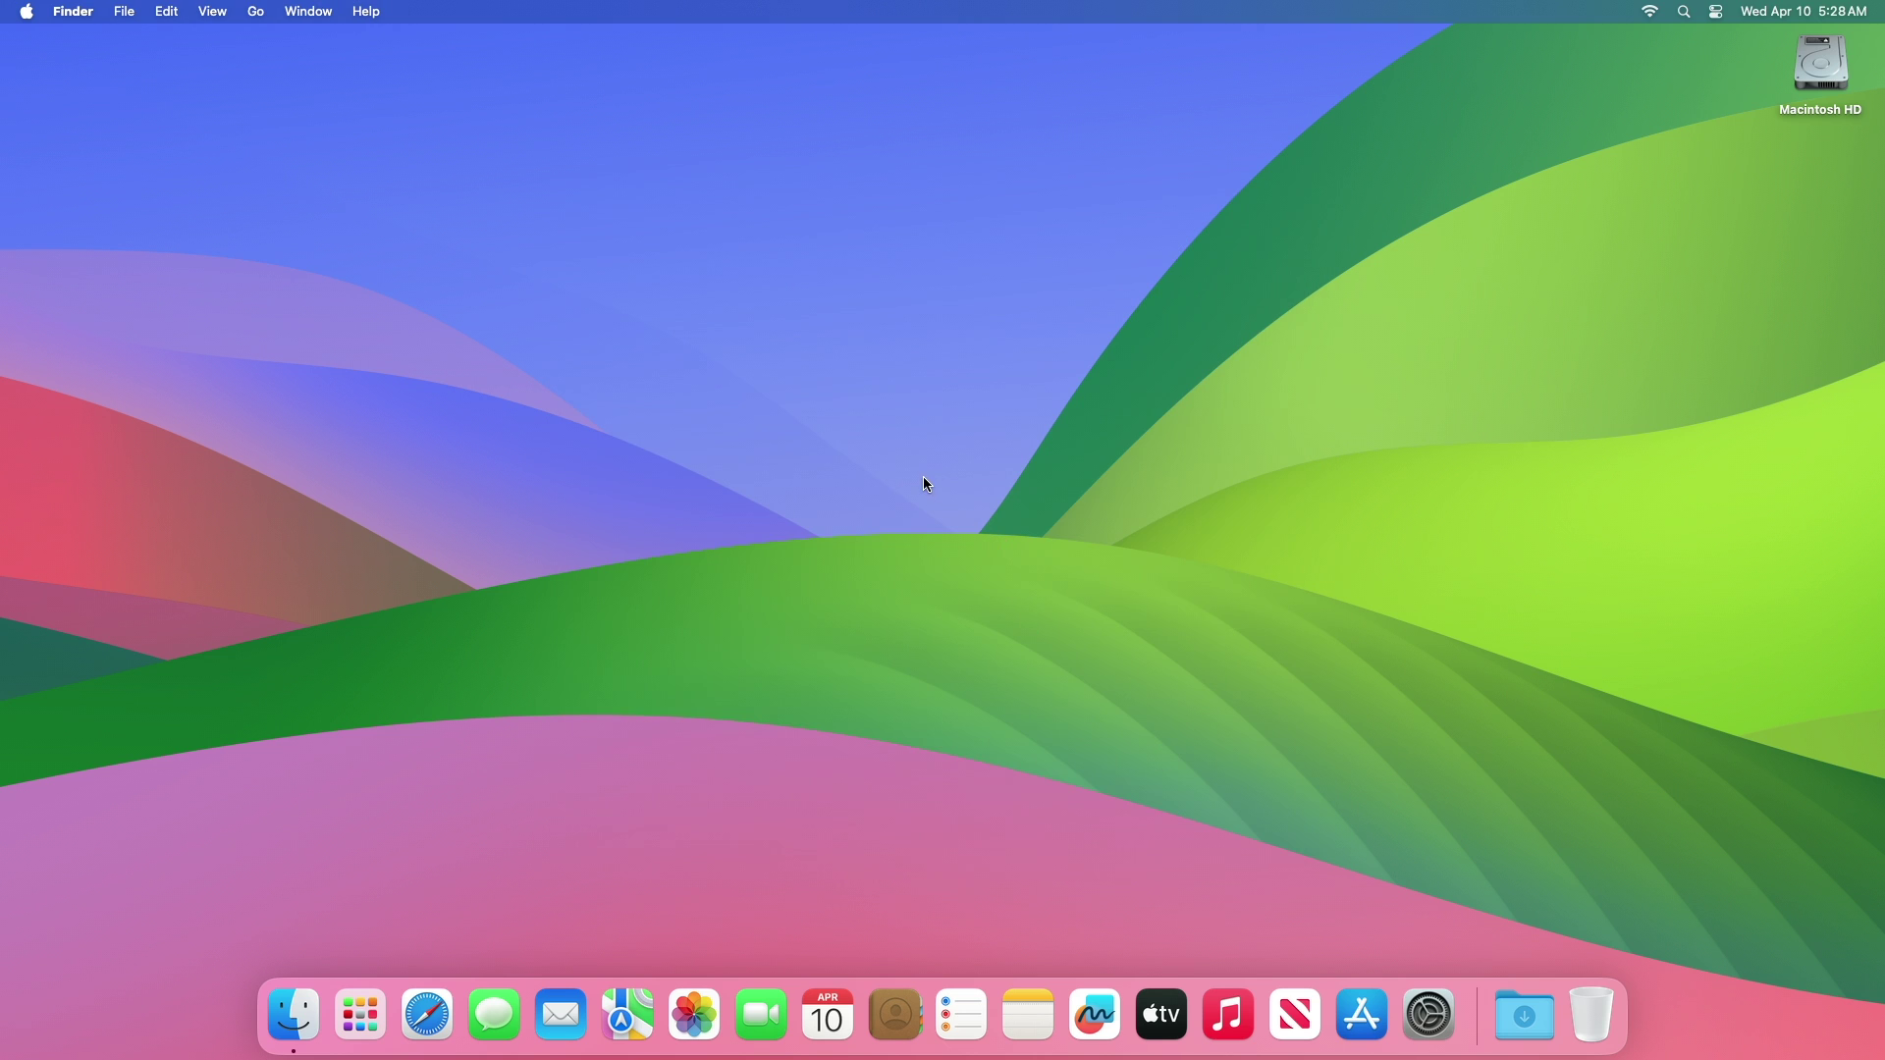